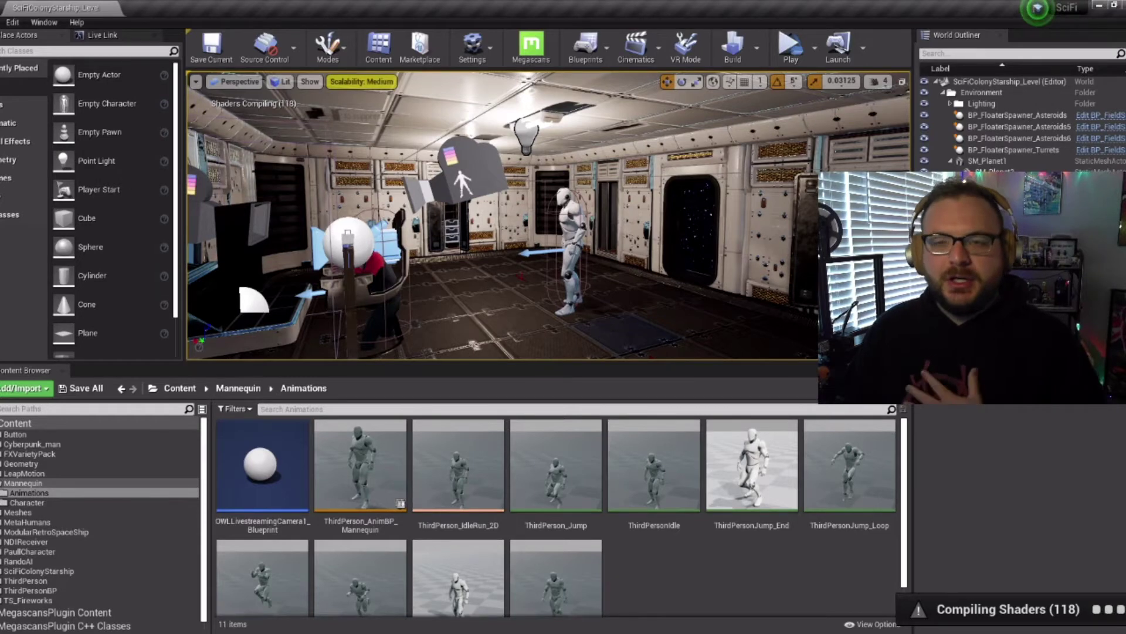
- Open the Engine > Rendering project settings and review the Mobile, Culling and Default Settings sections
click(13, 22)
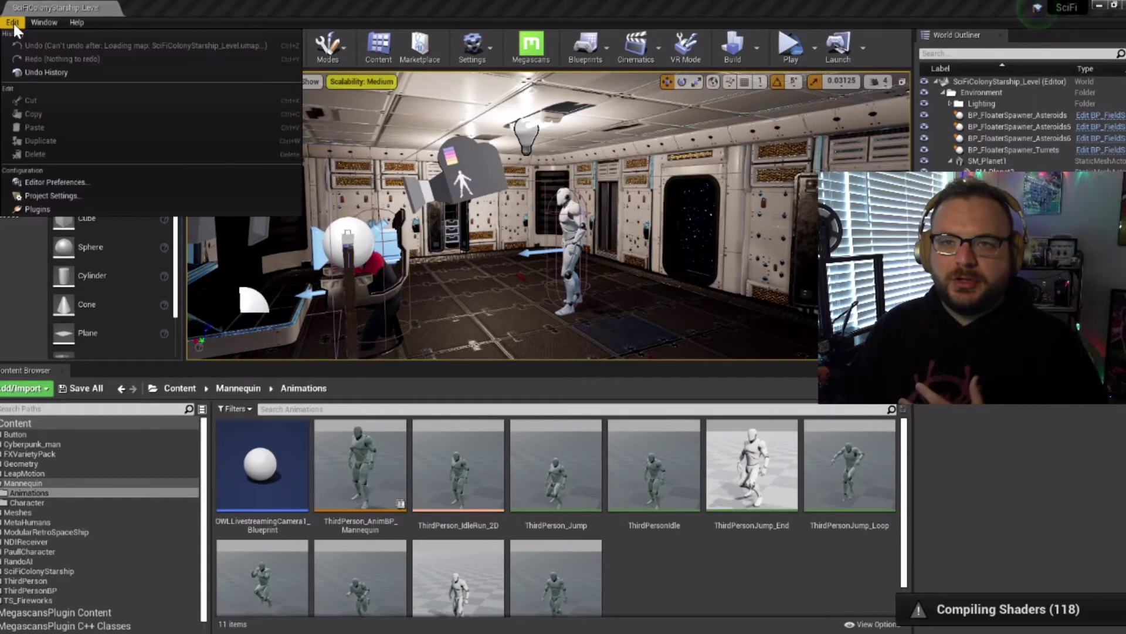
click(59, 195)
scroll(40, 320, down, 2)
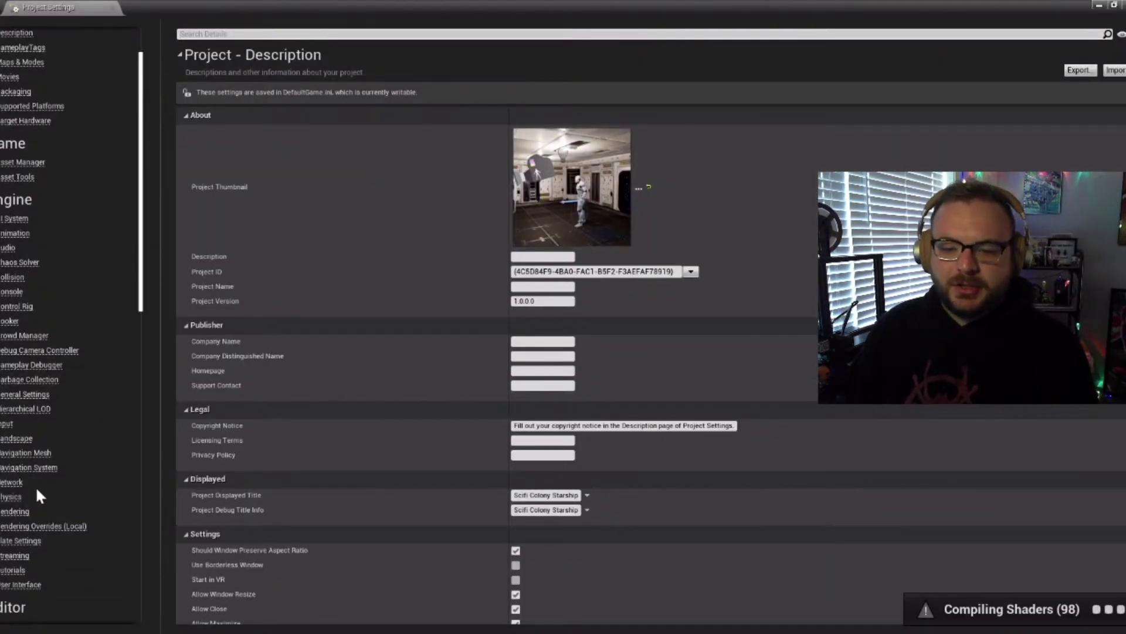
click(16, 513)
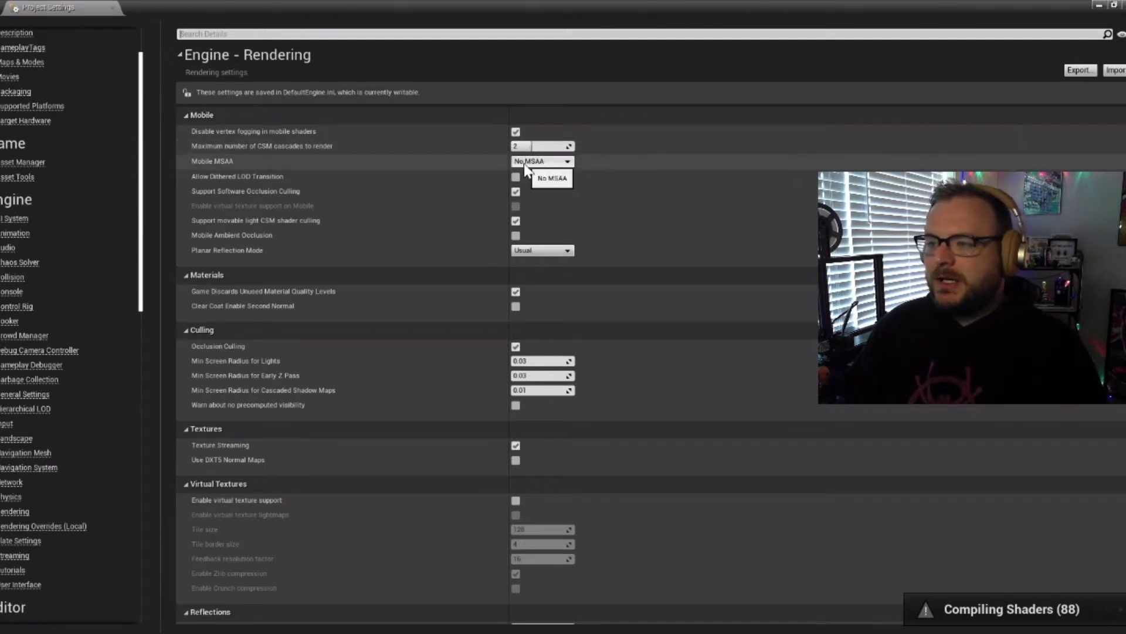
scroll(354, 194, down, 5)
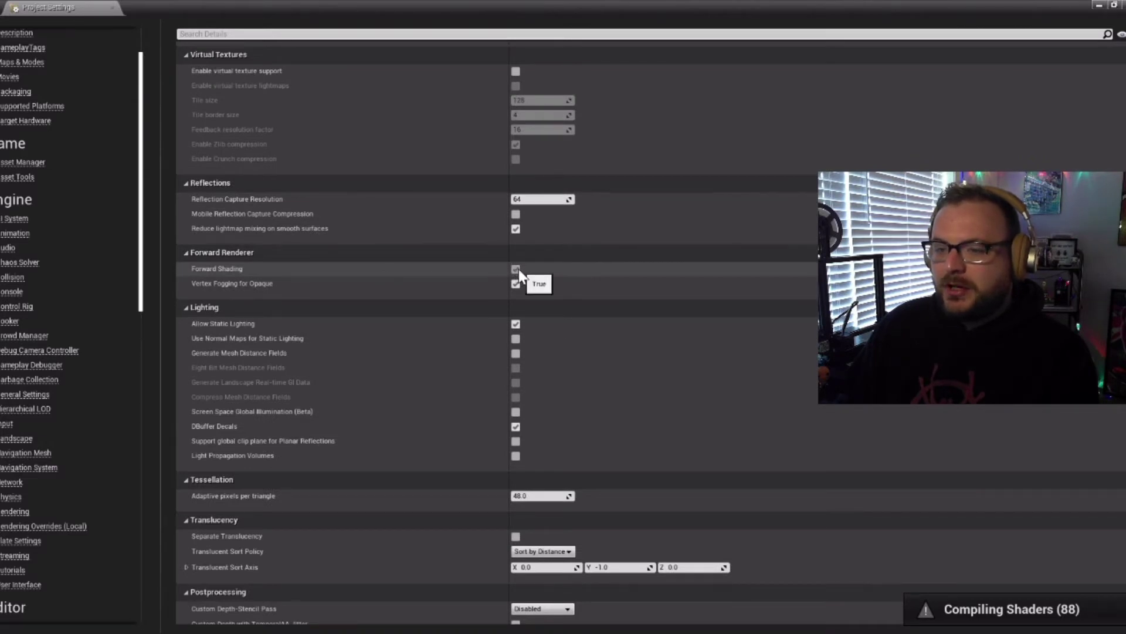
scroll(382, 223, down, 6)
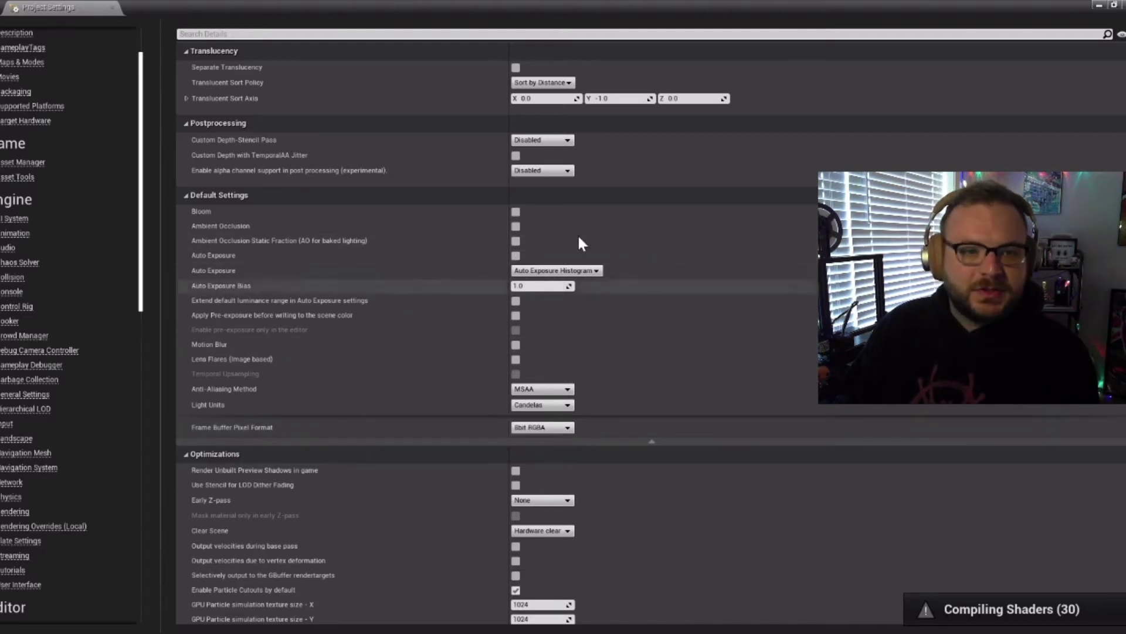
- Enable Instanced Stereo in the VR section of the Rendering settings
scroll(440, 267, down, 2)
scroll(441, 270, down, 10)
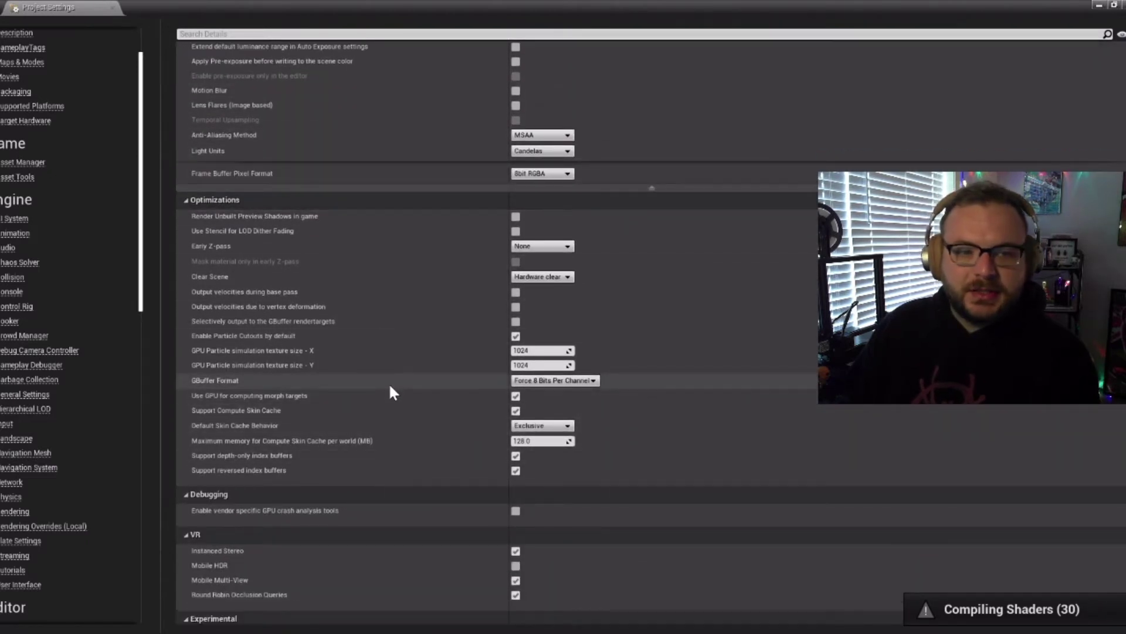
scroll(362, 187, down, 17)
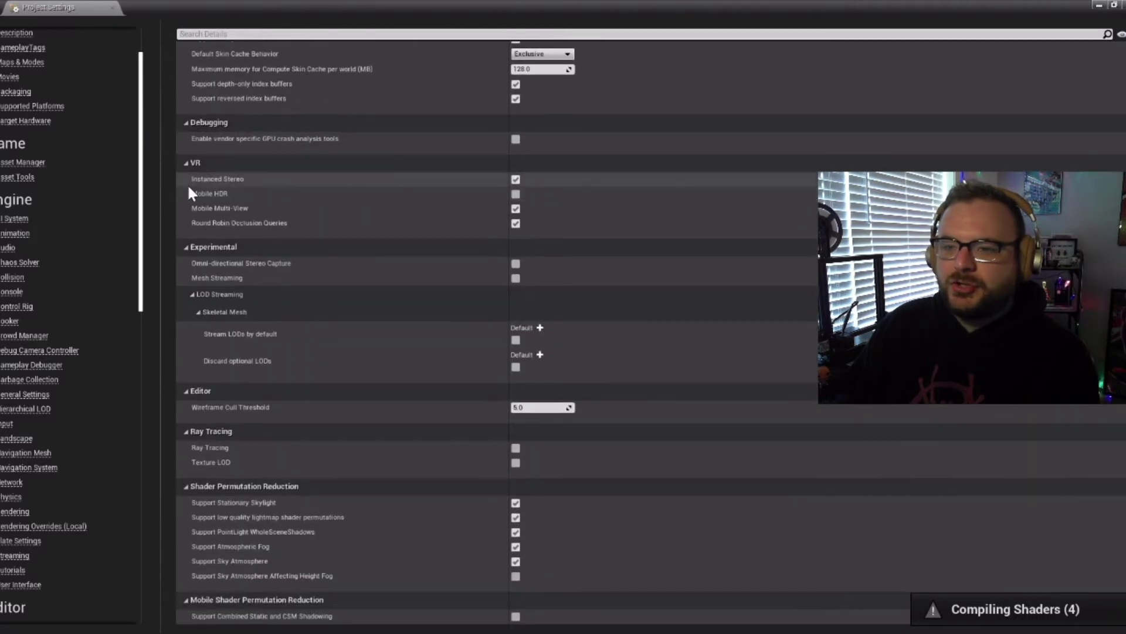
click(515, 179)
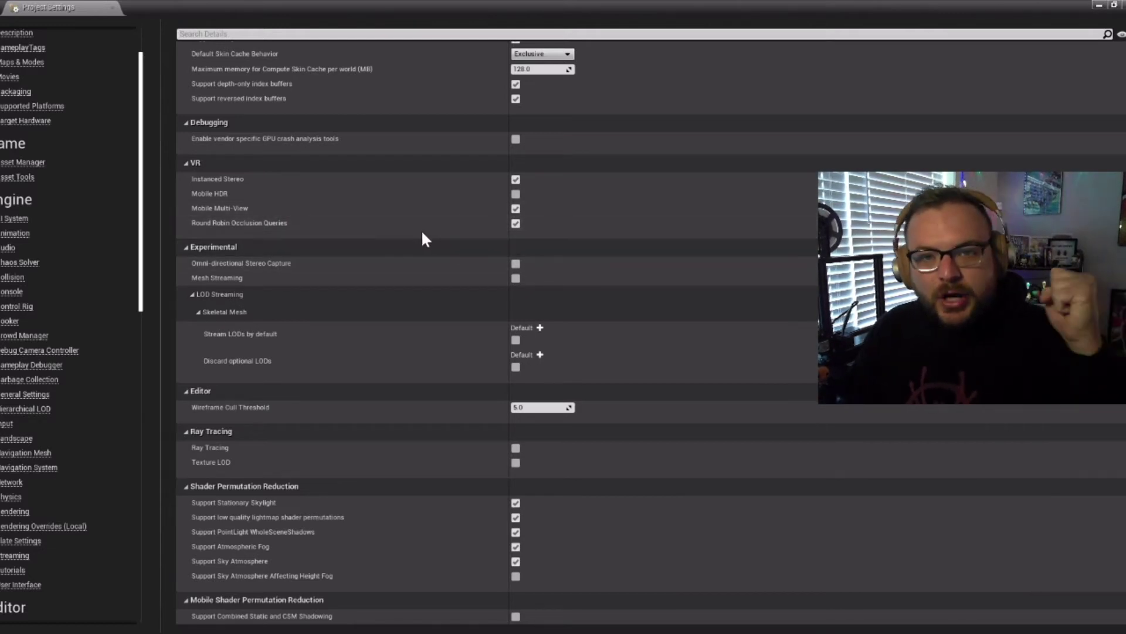
scroll(354, 240, down, 3)
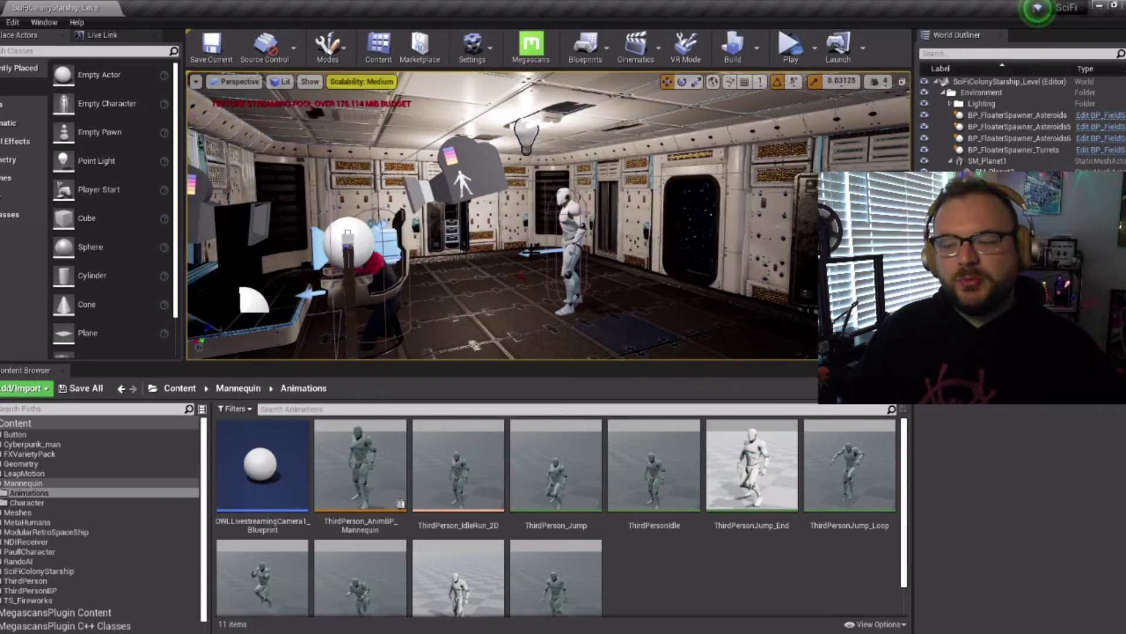
click(12, 23)
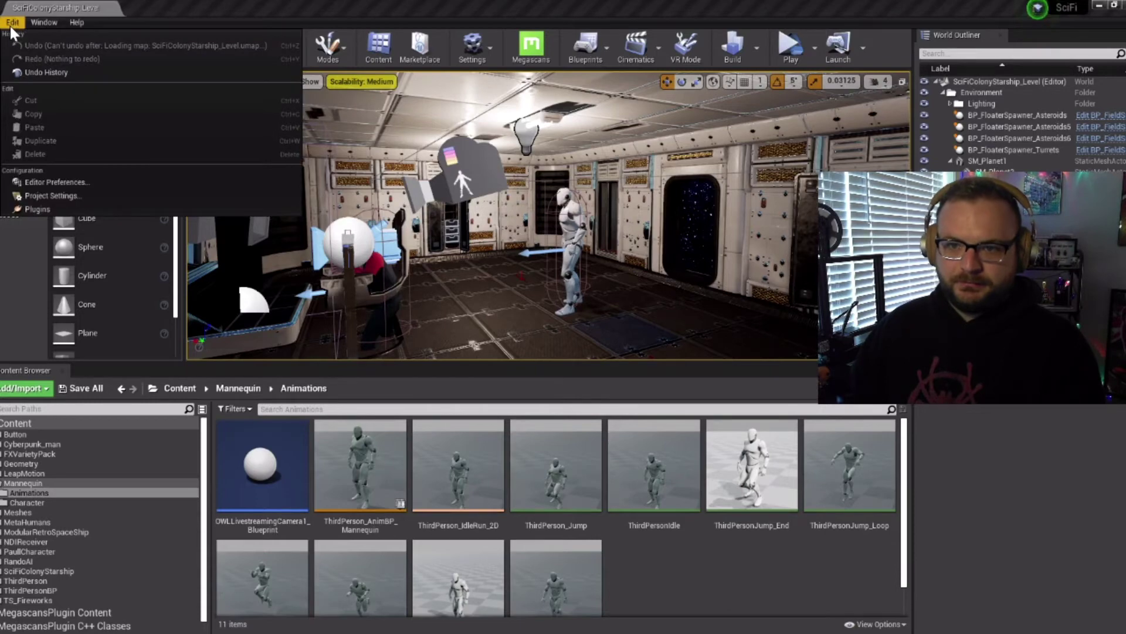
click(41, 185)
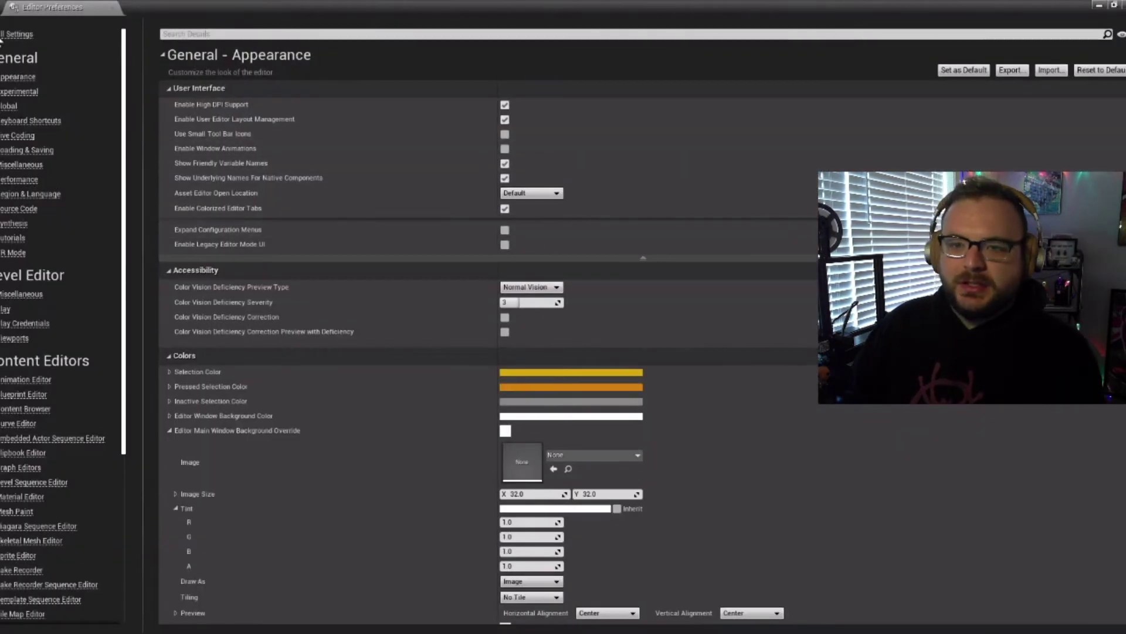
click(21, 181)
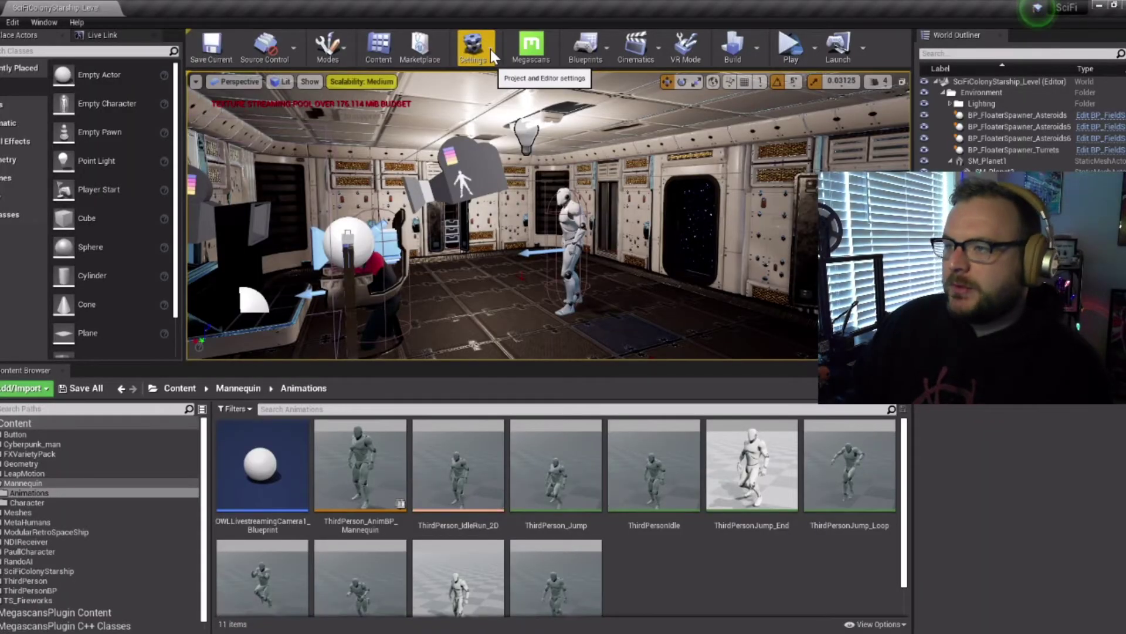
- Confirm every Engine Scalability quality level is Medium, then fly the view toward the chair
click(487, 51)
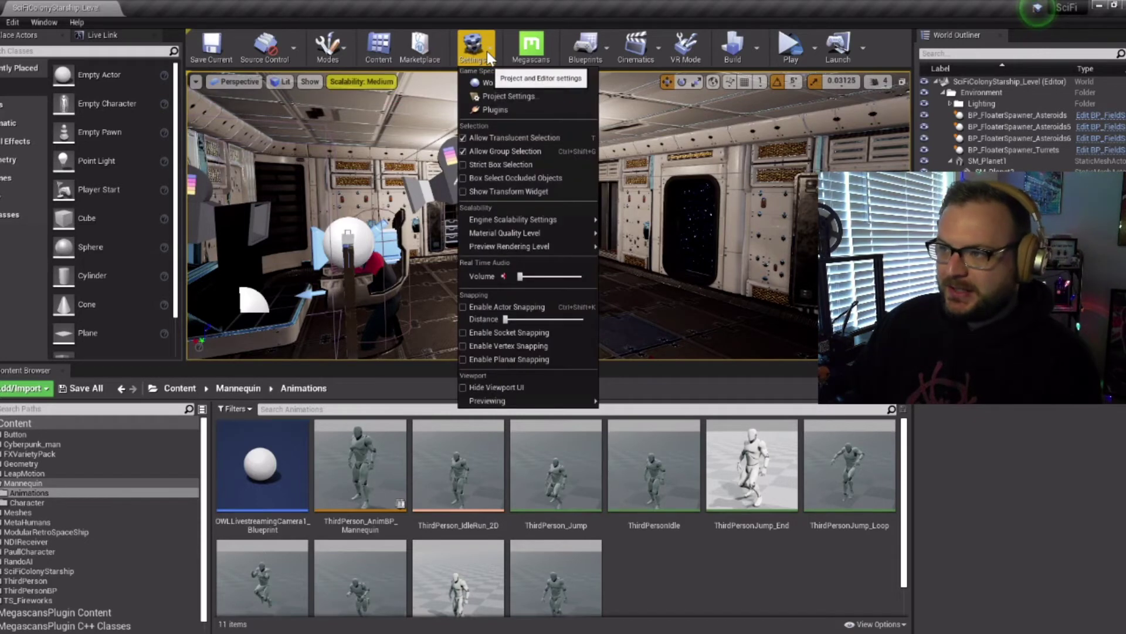
mouse_move(505, 220)
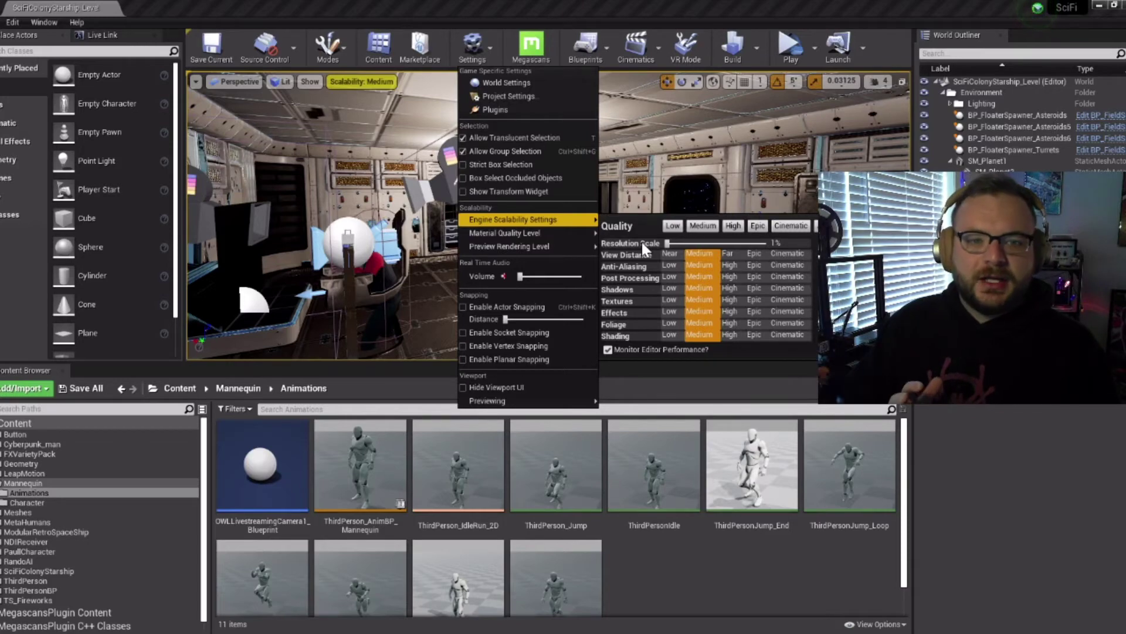
right_drag(641, 242, 639, 218)
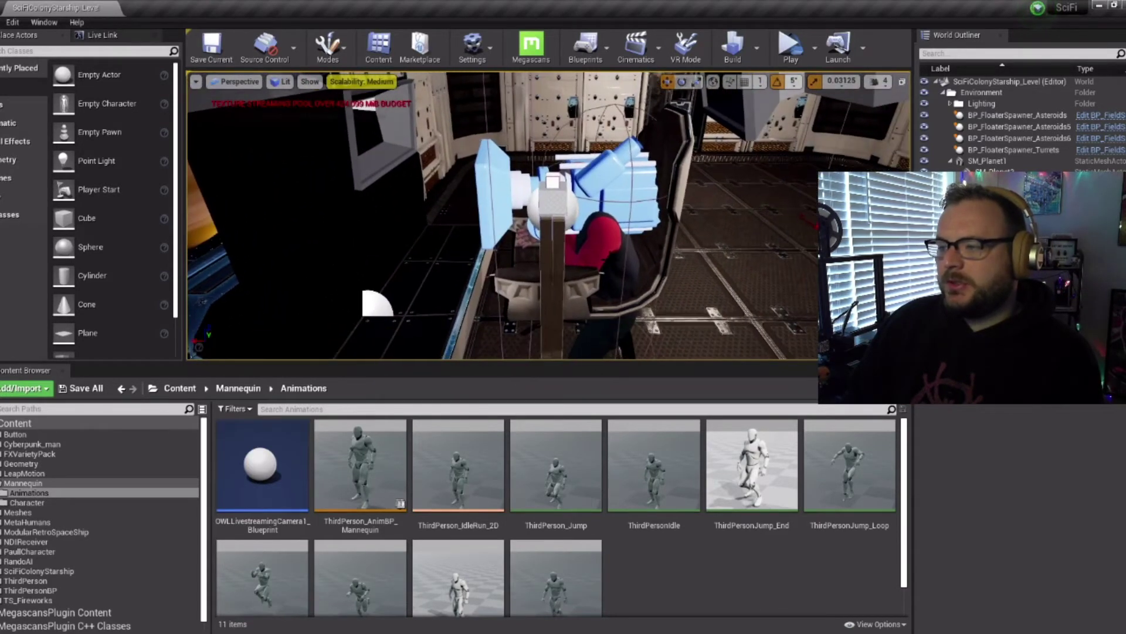
- Select the seated character BP_Karb and orbit around its chair
click(607, 253)
right_drag(565, 217, 566, 215)
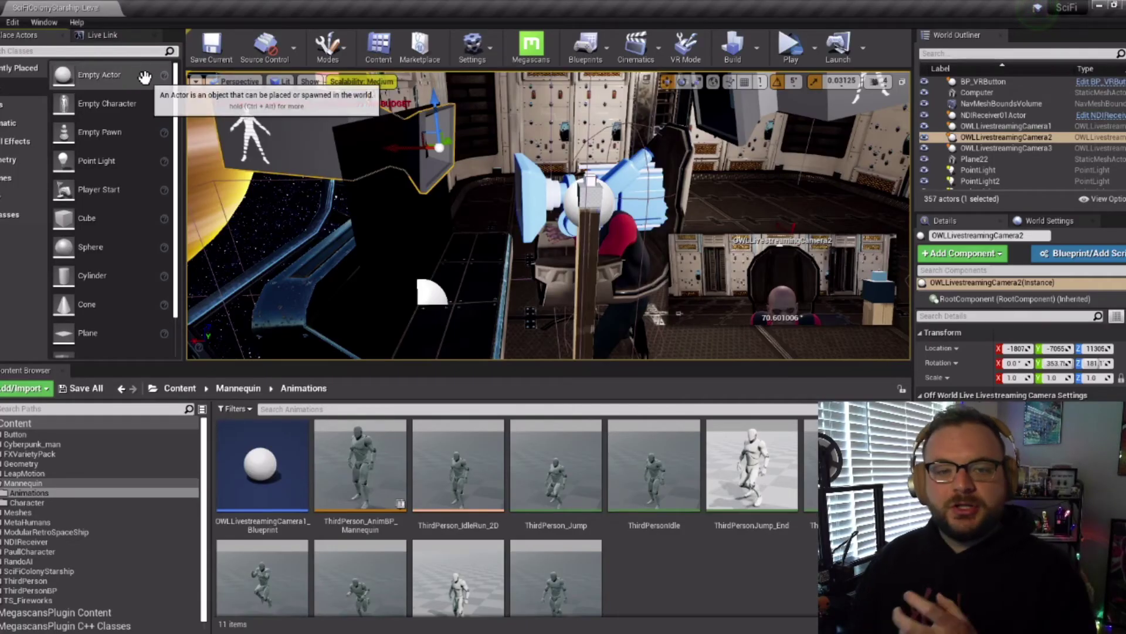
- Search 'owl' in Place Actors to find the OWL Livestreaming Camera actor
click(12, 22)
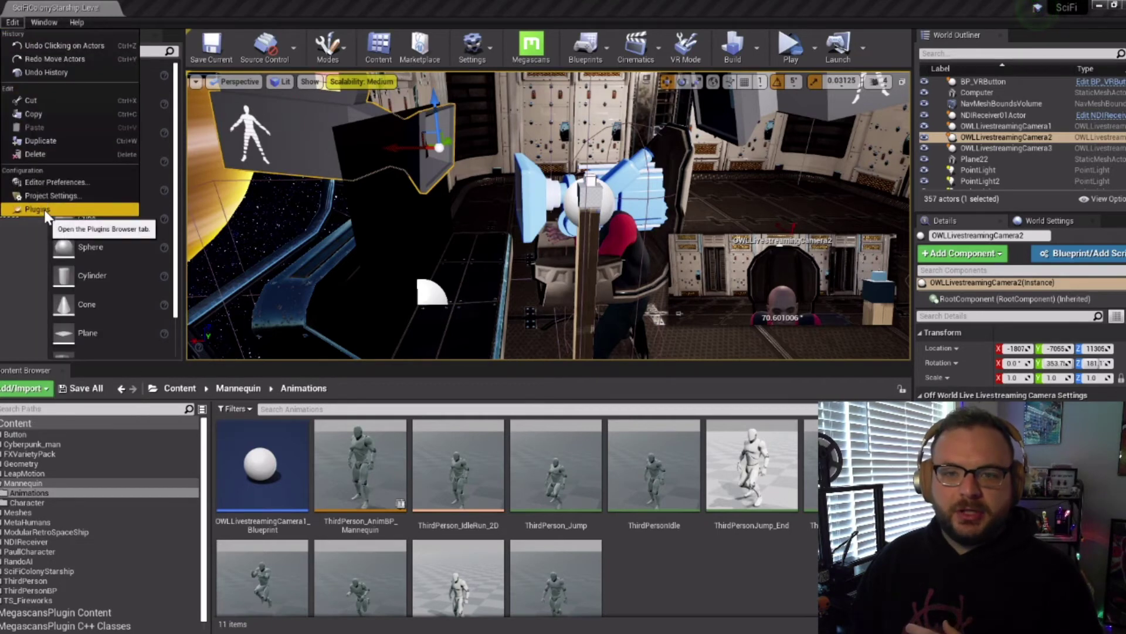
click(203, 4)
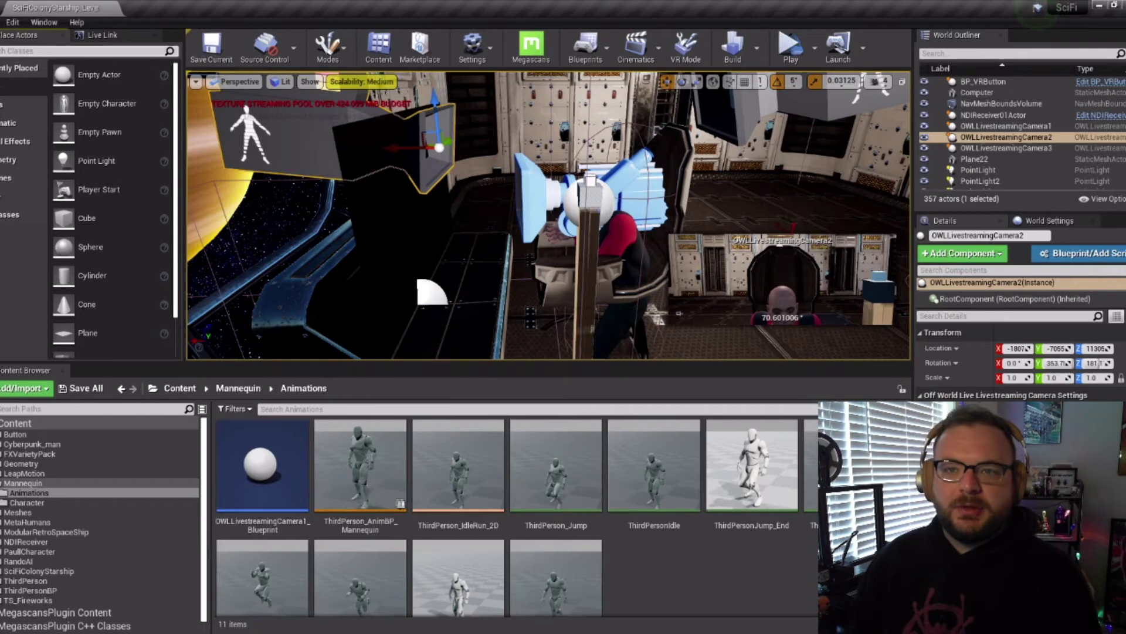
text(owl)
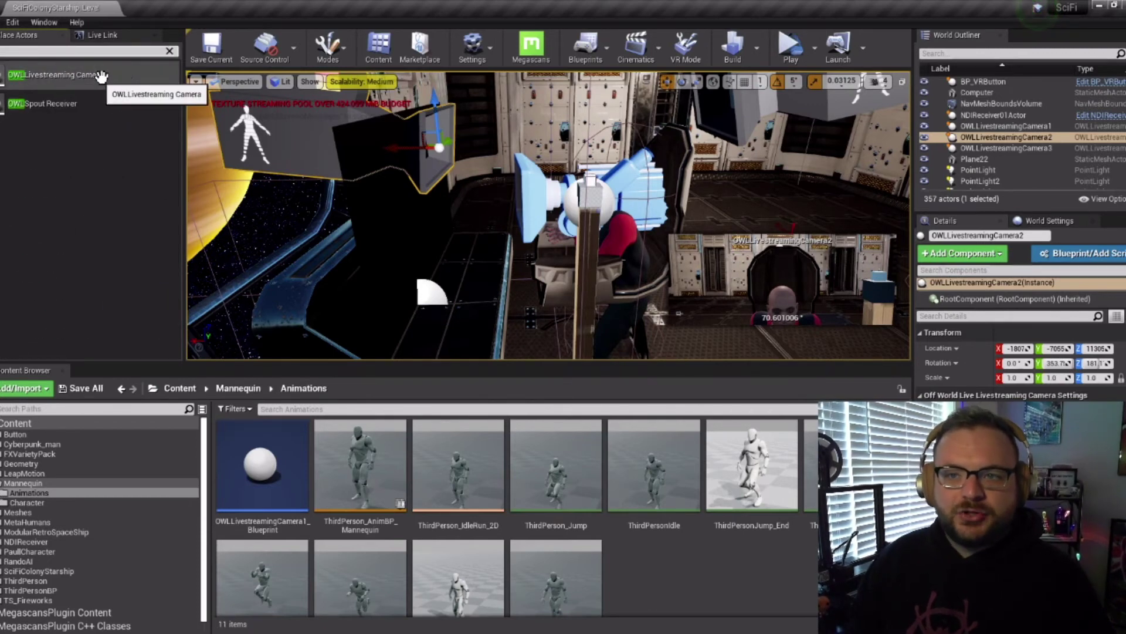
drag(82, 71, 578, 199)
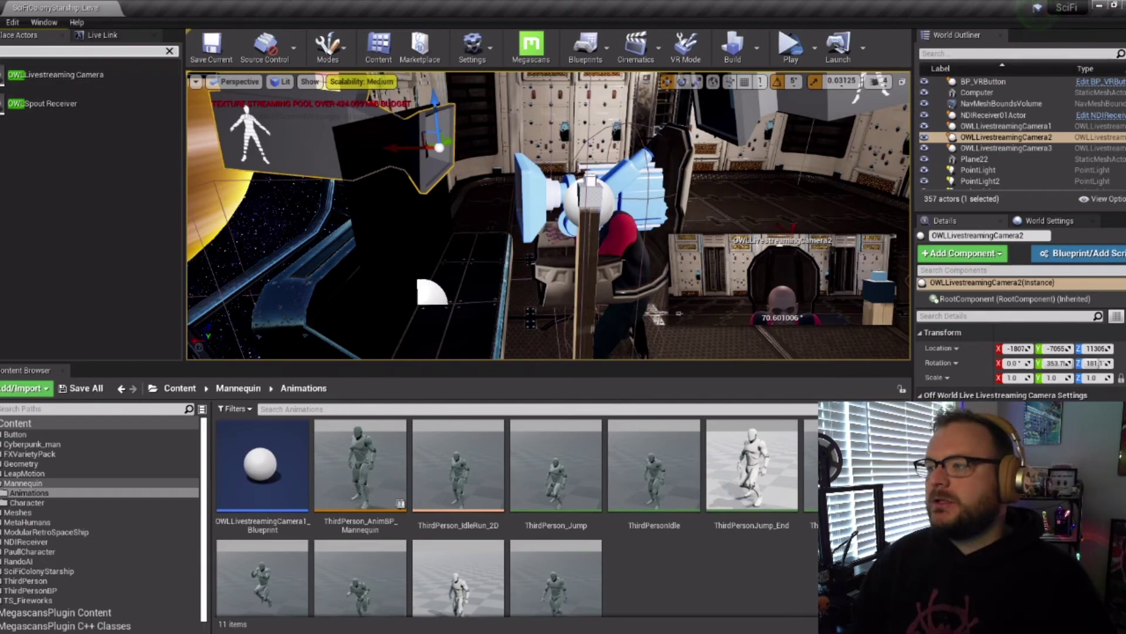
- Select OWLLivestreamingCamera3 and OWLLivestreamingCamera2, then launch the level in VR Preview
right_drag(750, 193, 750, 155)
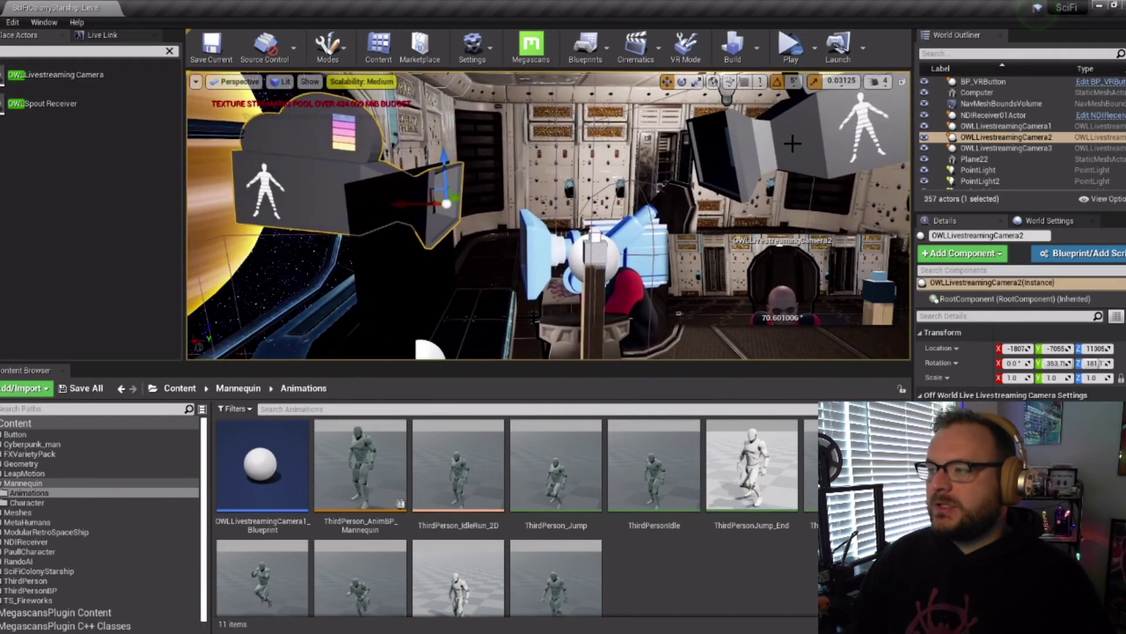
click(817, 139)
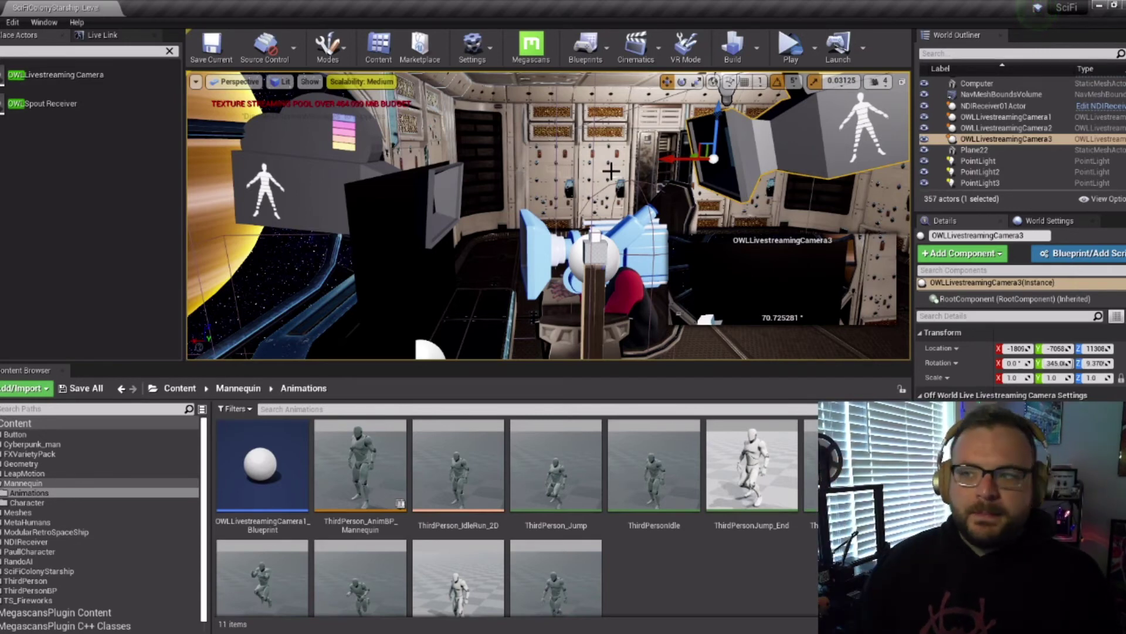
click(262, 160)
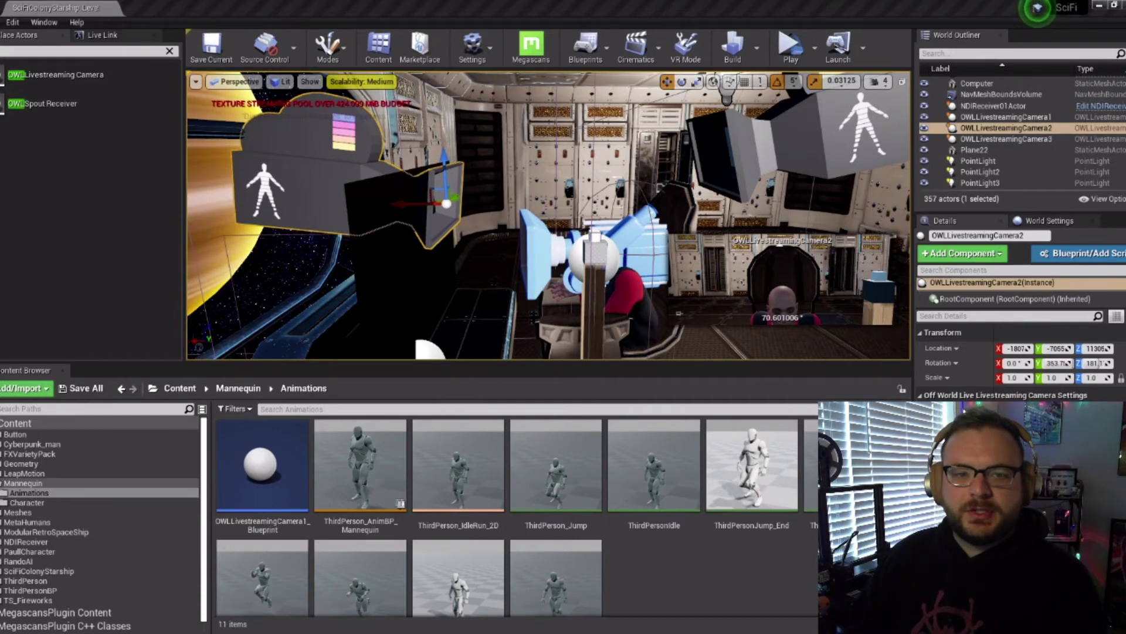
click(791, 56)
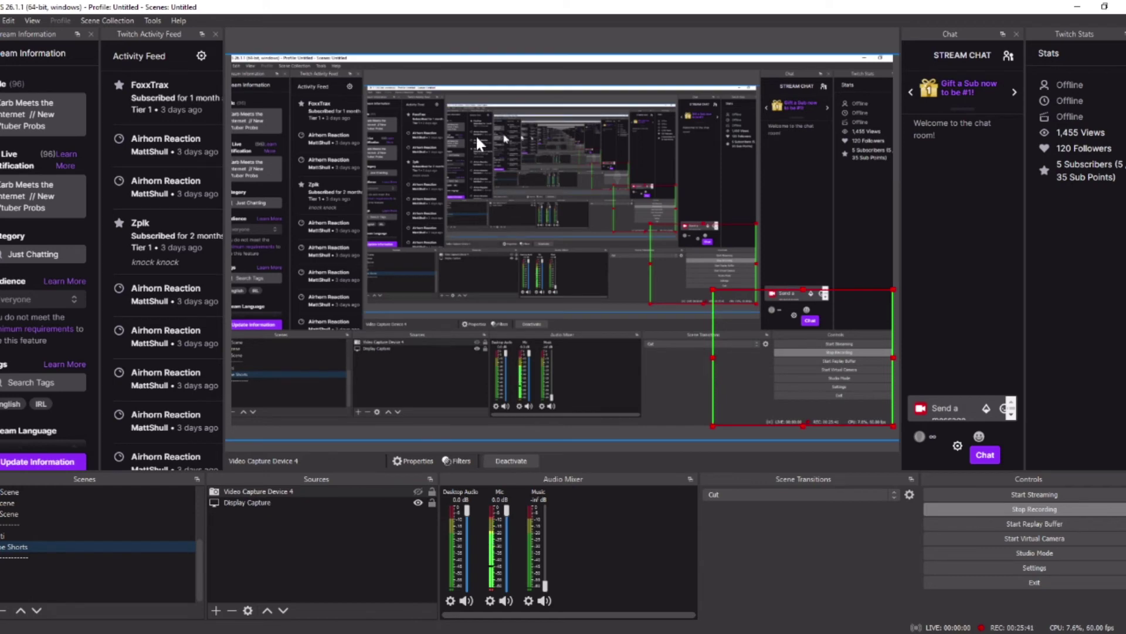
- Add a Spout2 Capture source to the current OBS scene
click(216, 607)
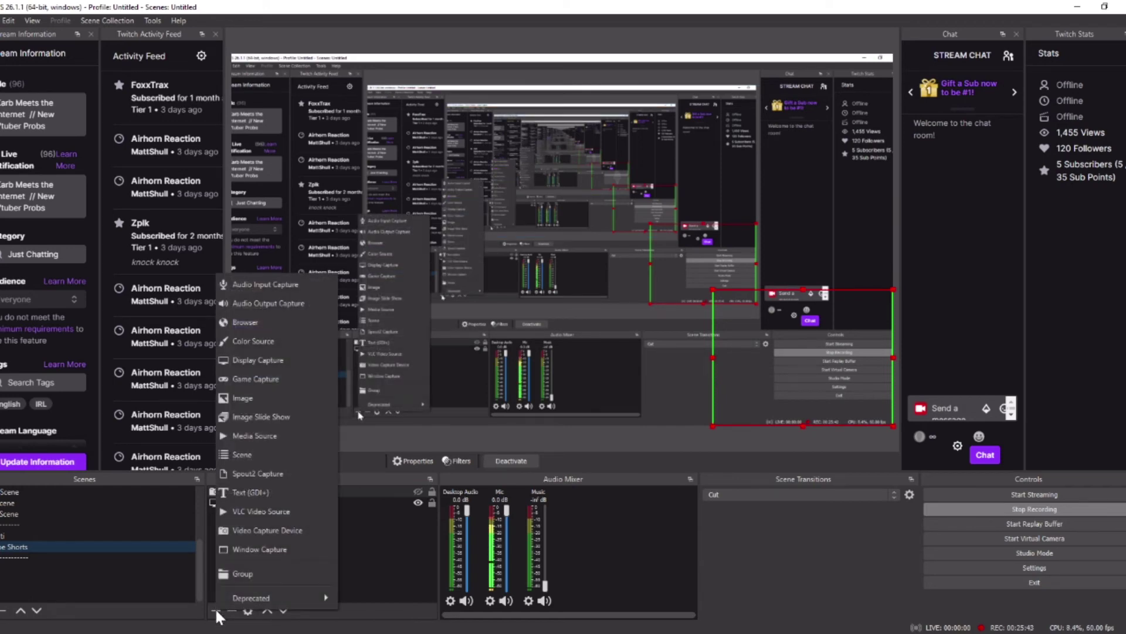
click(238, 473)
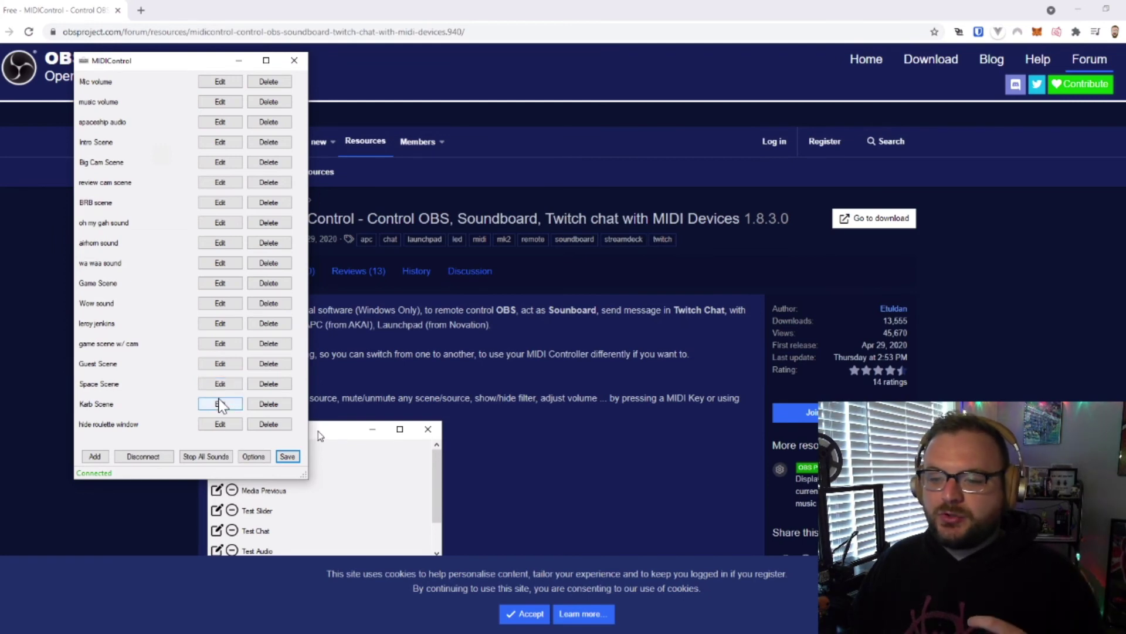
- Check the Karb Scene keybind's Switch Scene action, then close the keybind dialog and MIDIControl
click(220, 404)
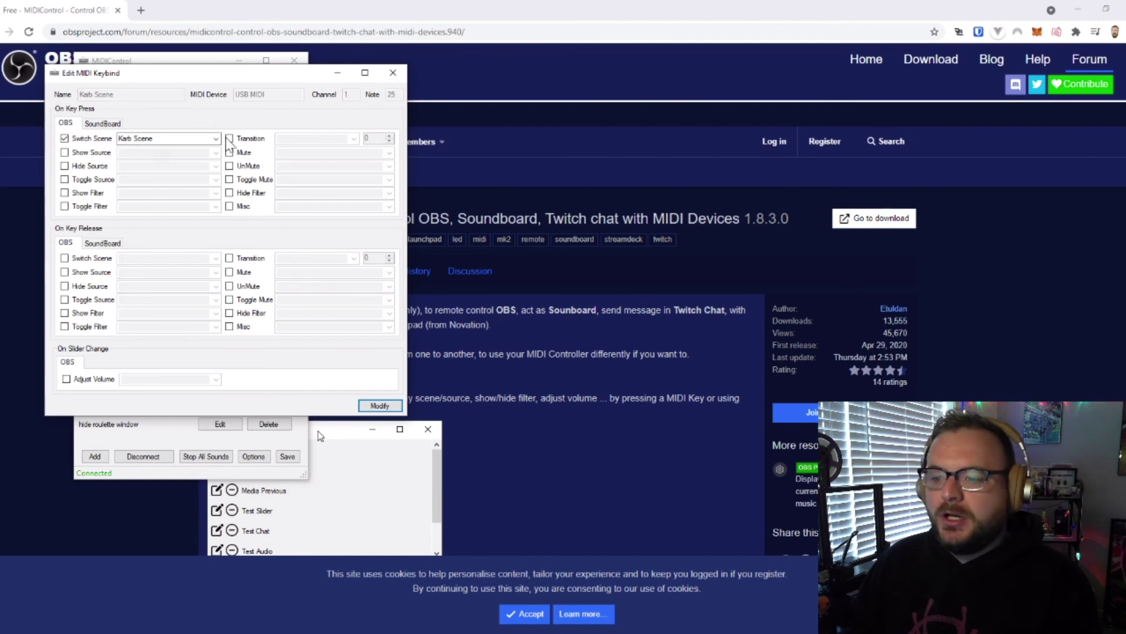
click(394, 79)
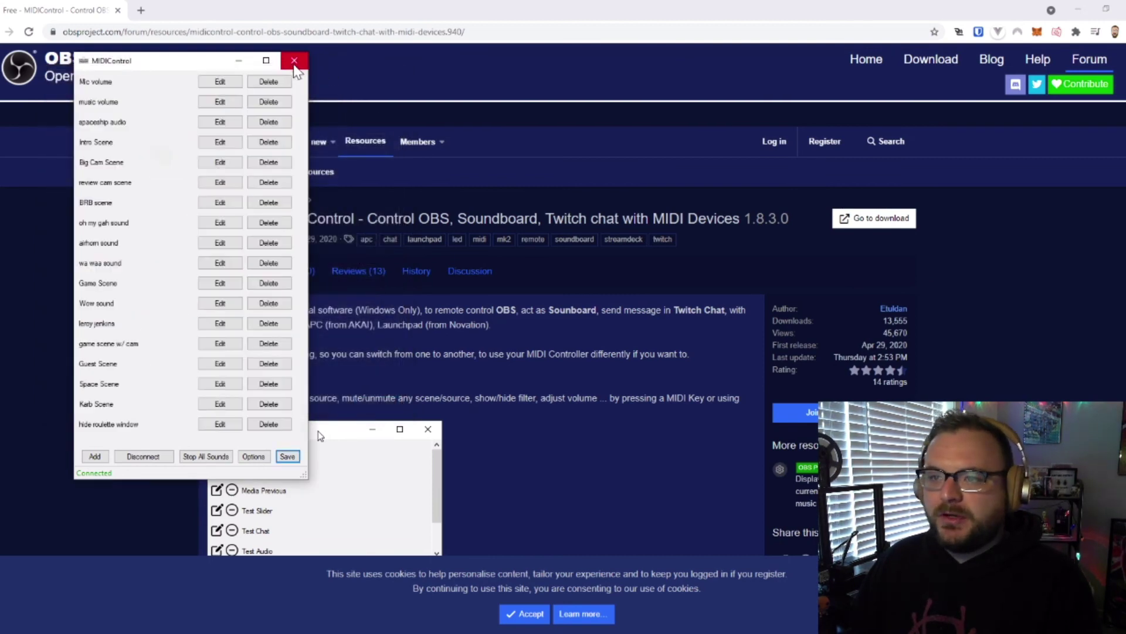
click(294, 61)
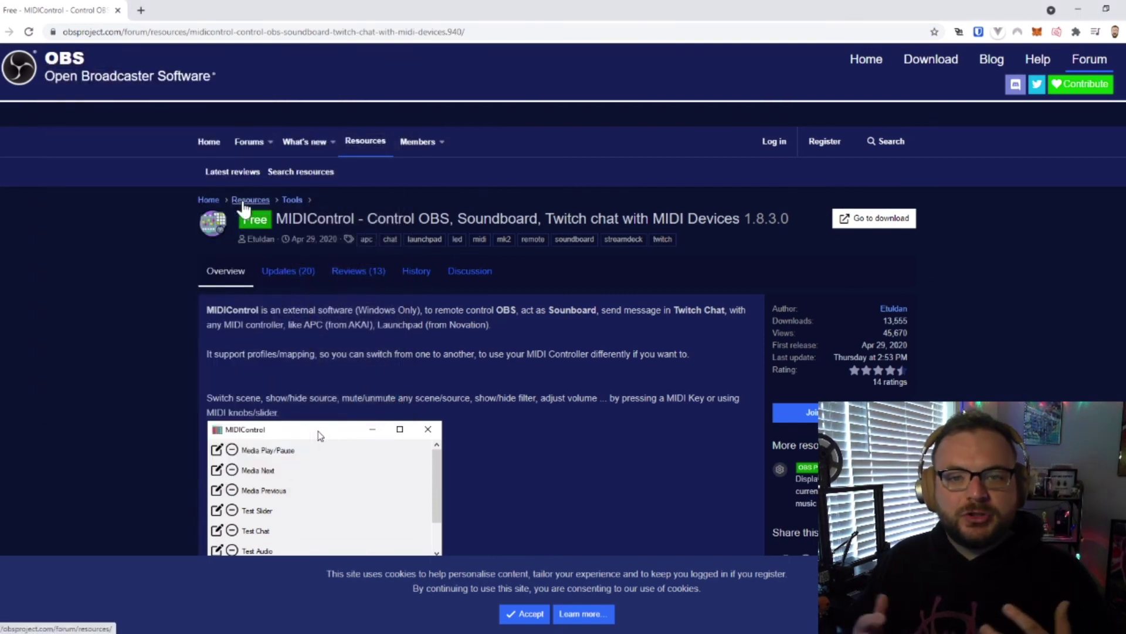